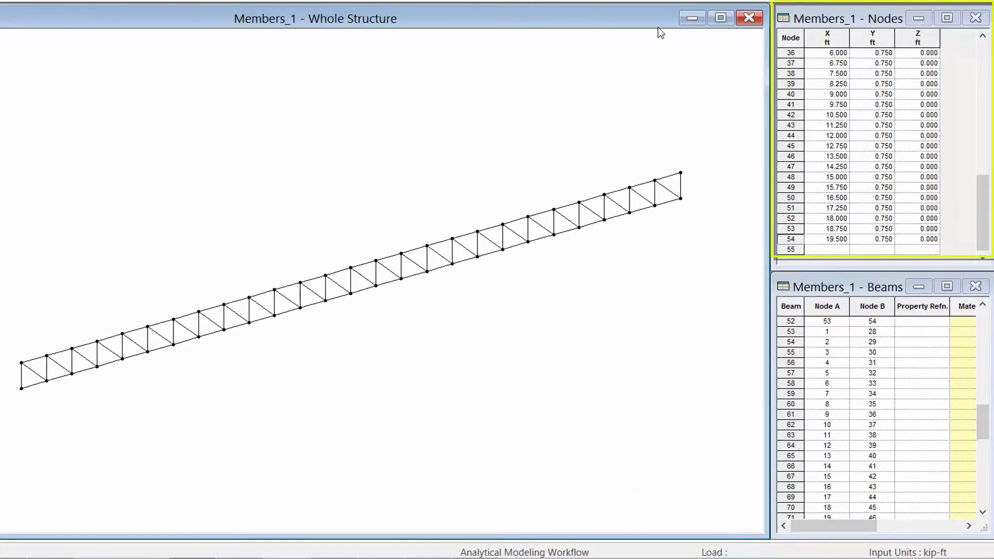
In the Nodes table, enter node 55 at (4.5, 3.25, 0) and node 56 at (13.5, 3.25, 0).
click(848, 20)
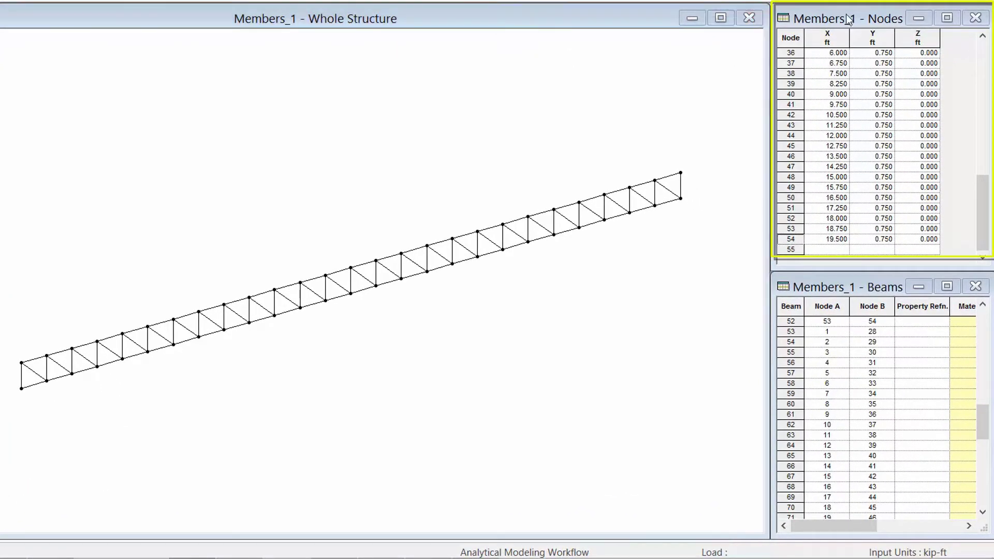
click(823, 250)
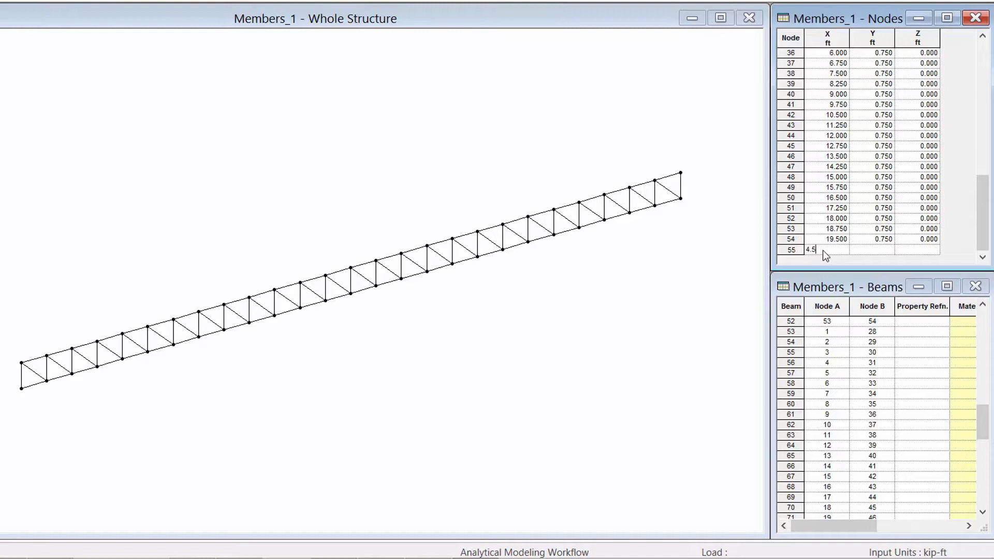
text(4.5)
key(Tab)
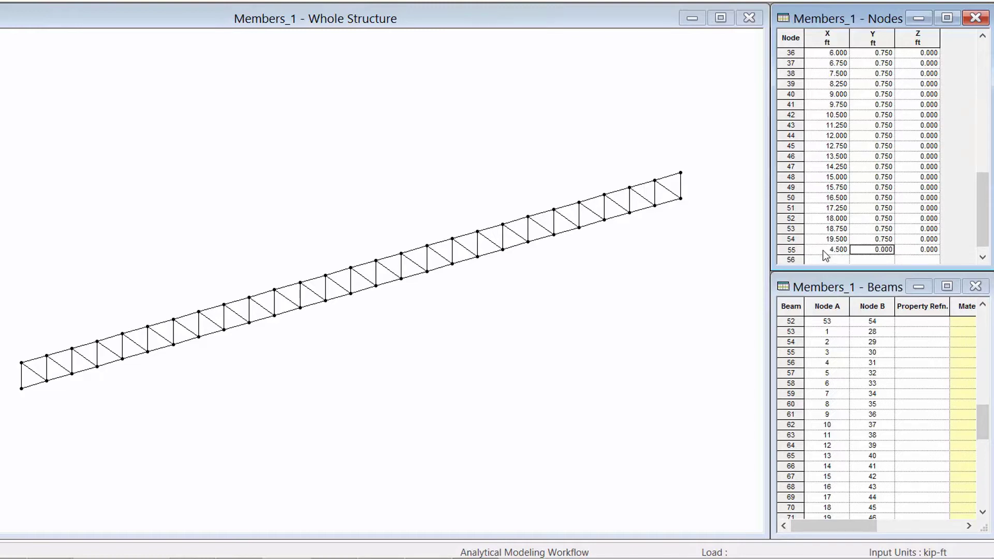
text(3.25)
key(Return)
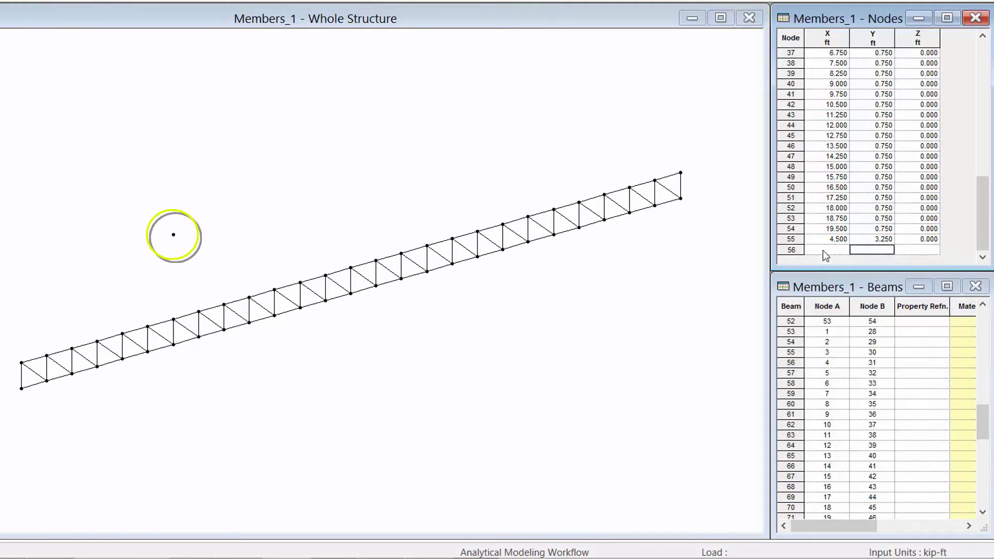
click(823, 251)
text(13.5)
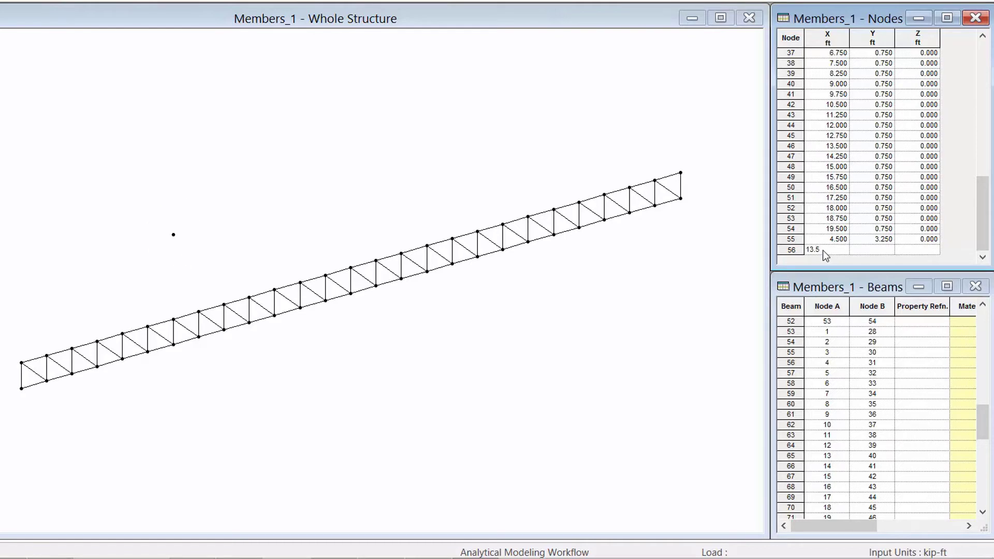
key(Tab)
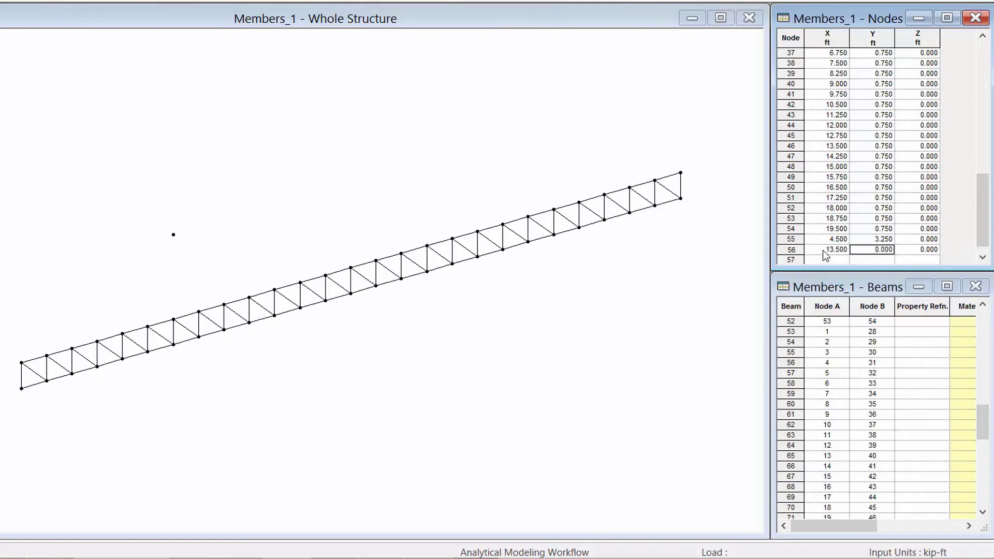
text(3.25)
key(Up)
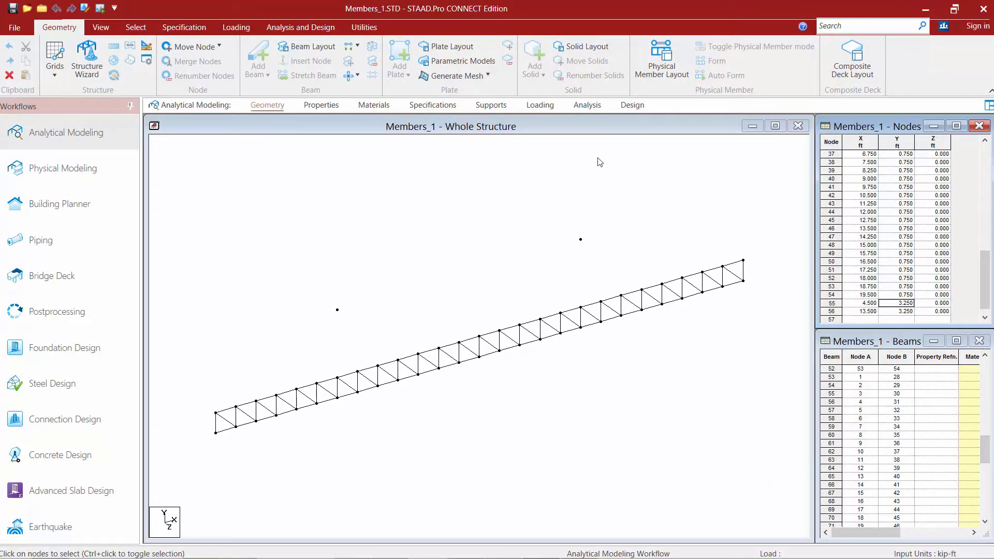
Switch to the Geometry tools and choose Add Beam from Point to Point.
click(394, 130)
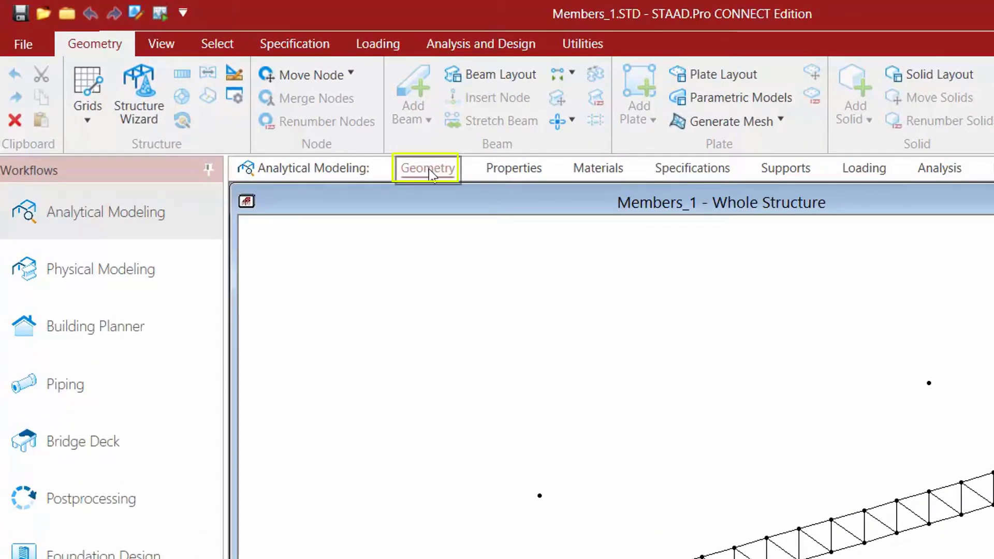
click(429, 170)
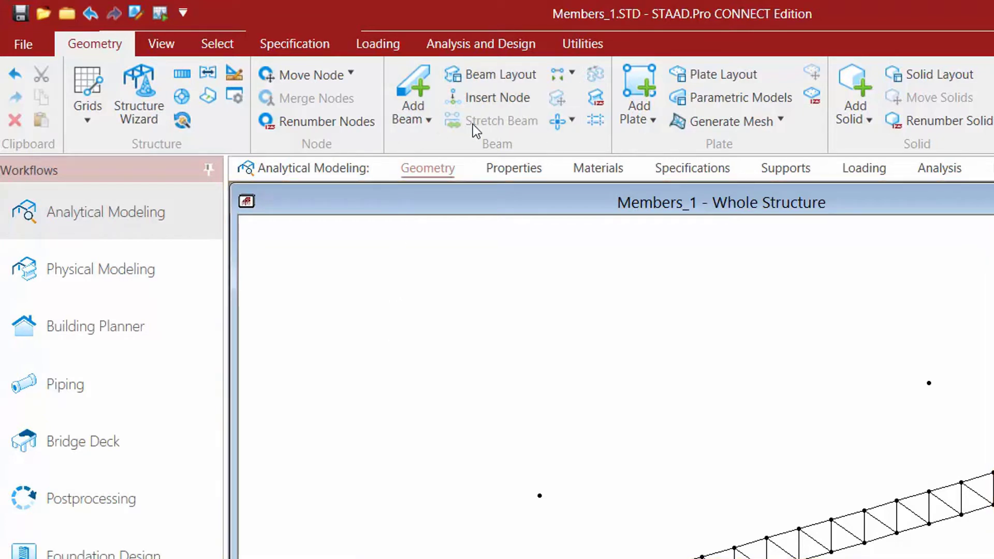
click(421, 135)
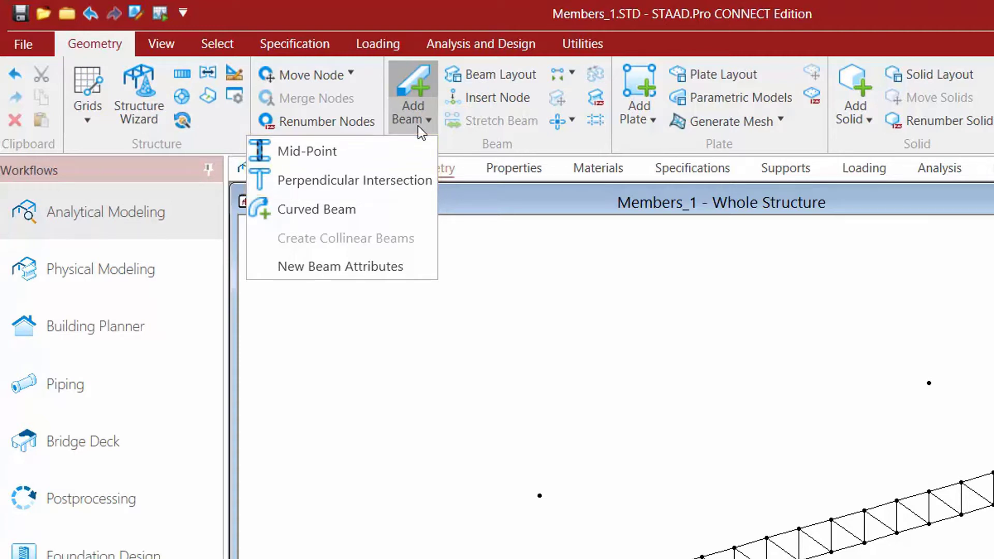
click(413, 91)
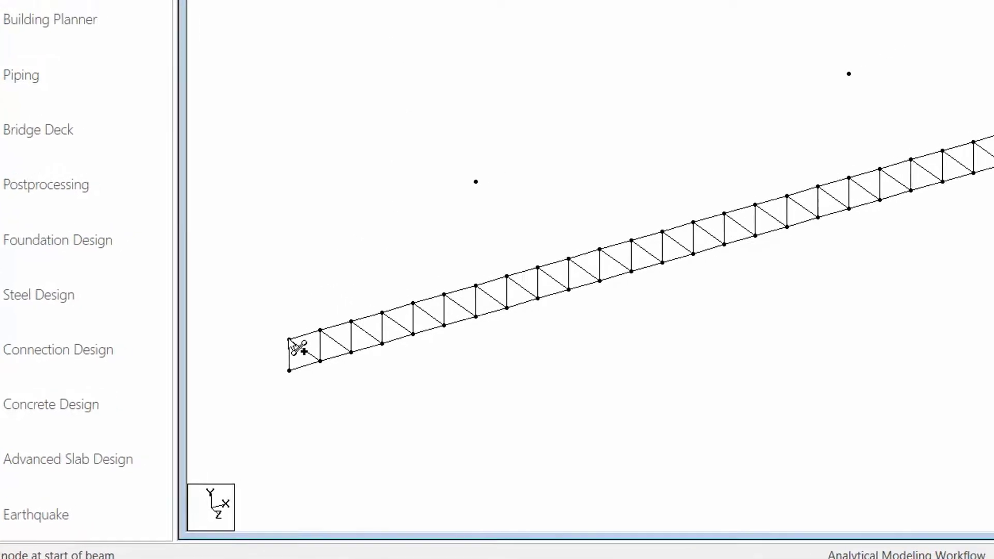
Draw the left end slope to node 55, the top chord to node 56, and the right end slope.
click(345, 324)
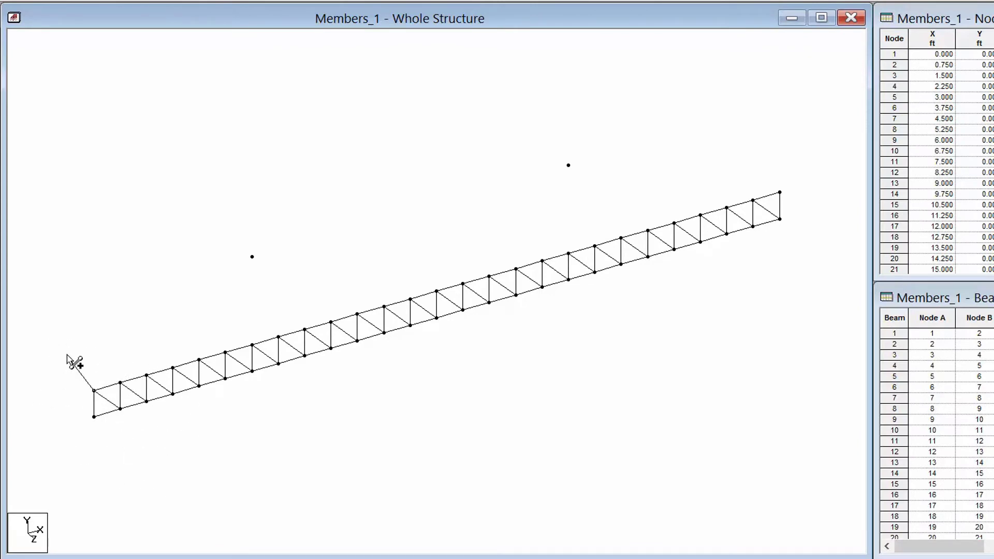
click(252, 257)
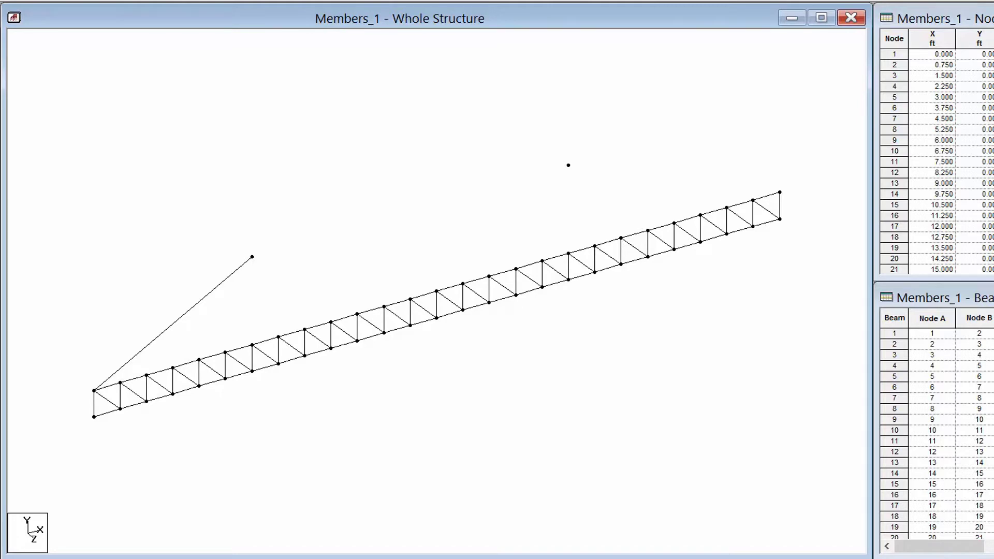
click(252, 257)
click(564, 166)
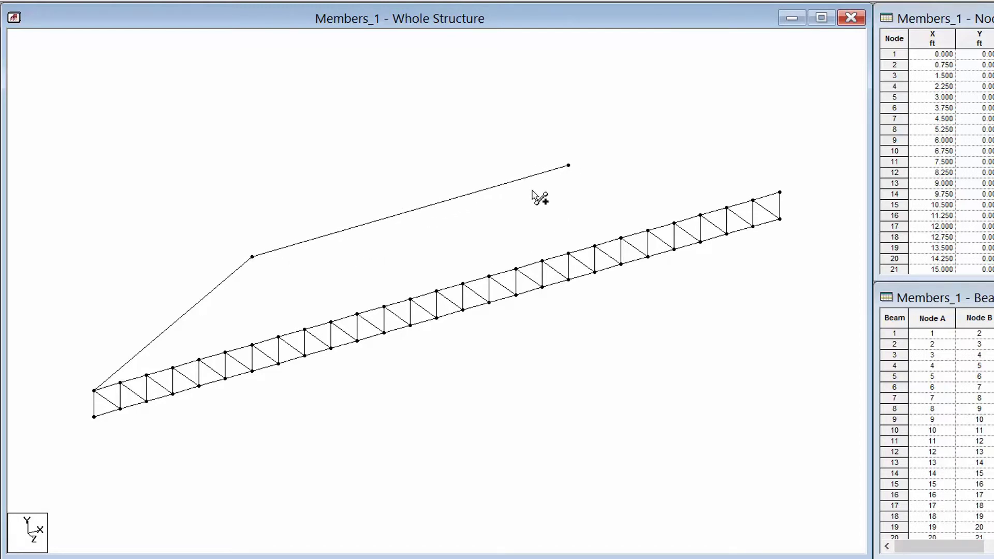
click(569, 166)
click(780, 192)
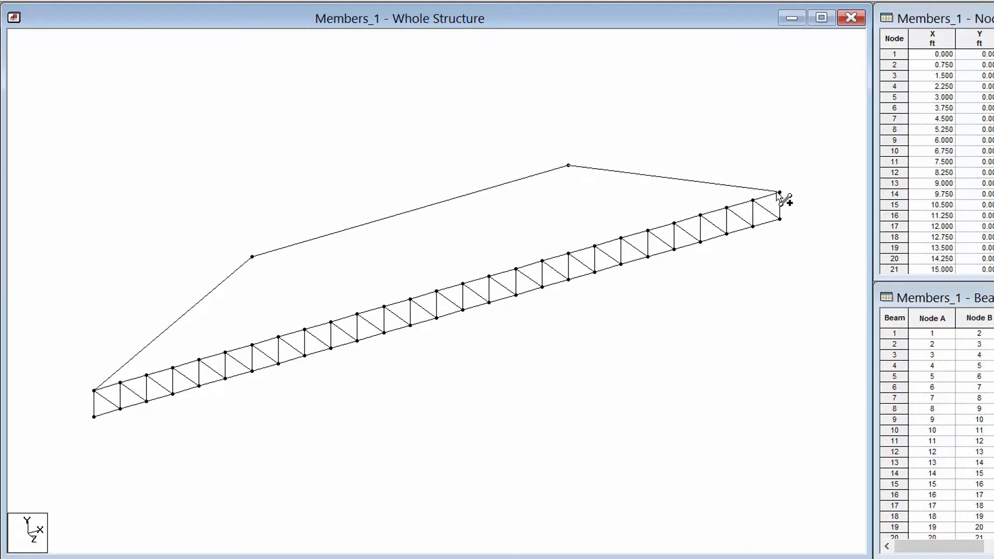
Add verticals under nodes 55 and 56 and diagonals from the mid-span node.
click(569, 254)
click(568, 165)
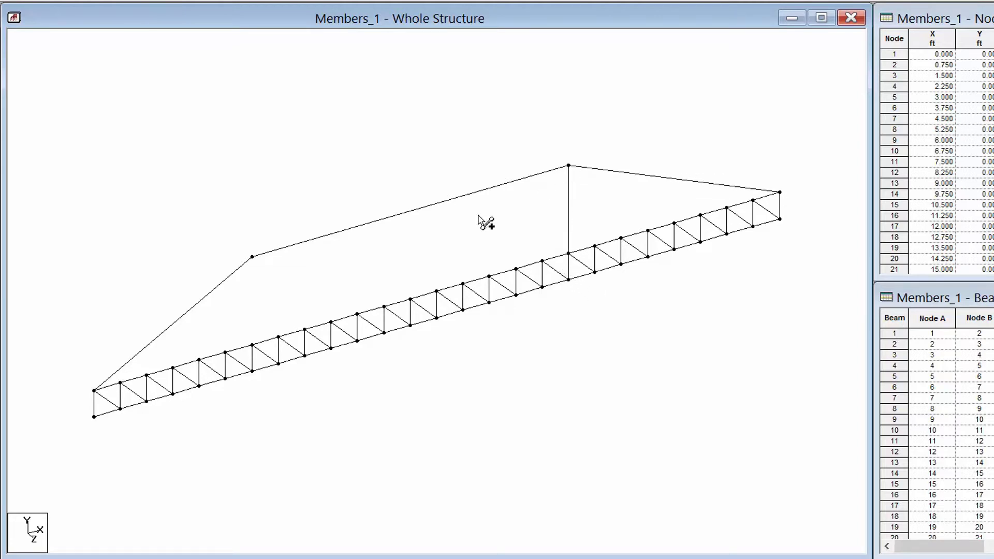
click(253, 345)
click(252, 257)
click(252, 257)
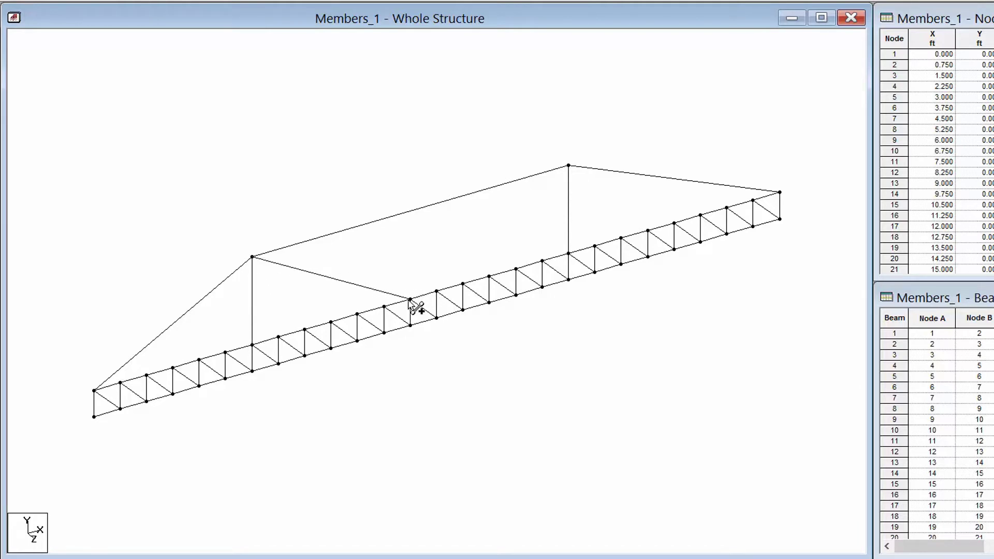
click(410, 299)
click(568, 166)
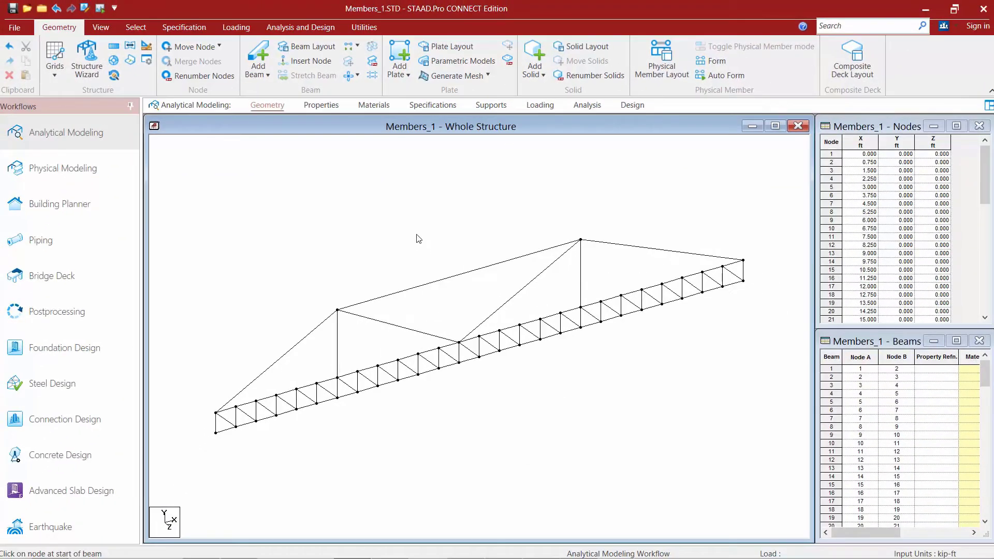
Use Insert Node with Add Mid Point on top chord beam 107, creating node 57 at X 9 ft.
click(469, 274)
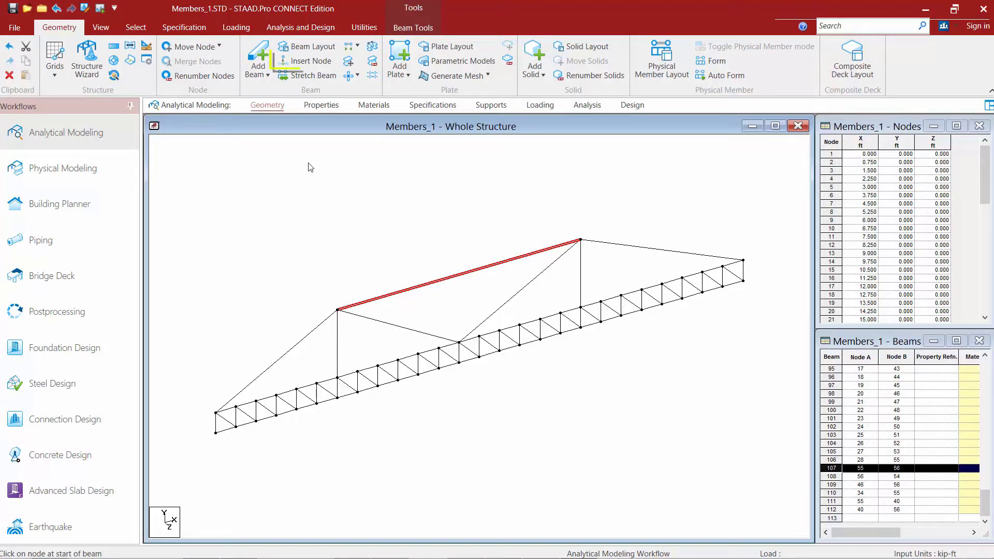
click(294, 63)
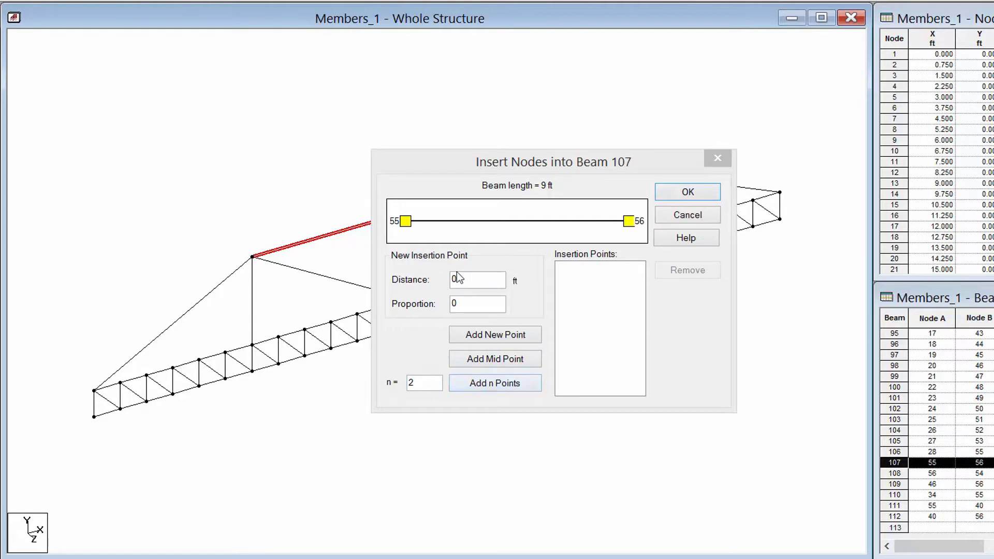
click(472, 303)
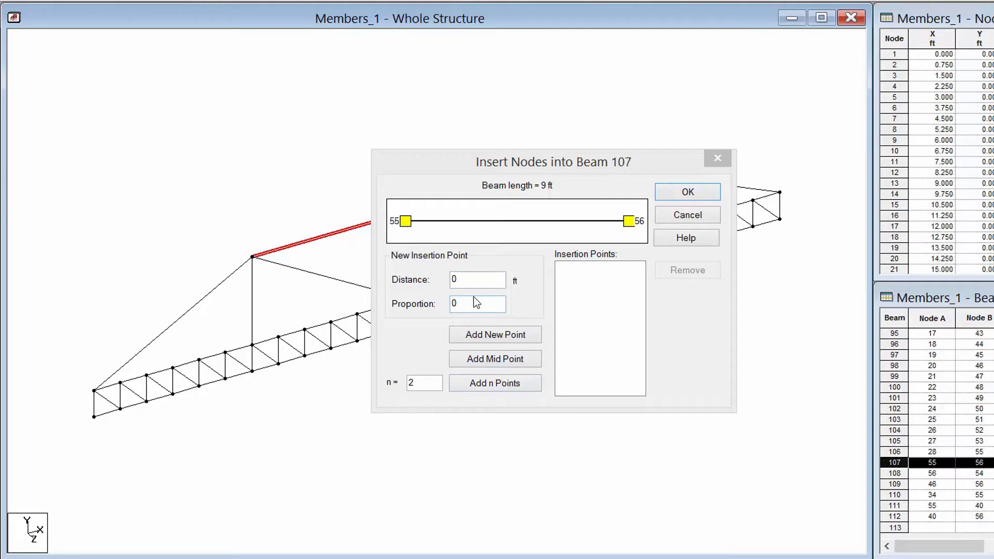
click(466, 361)
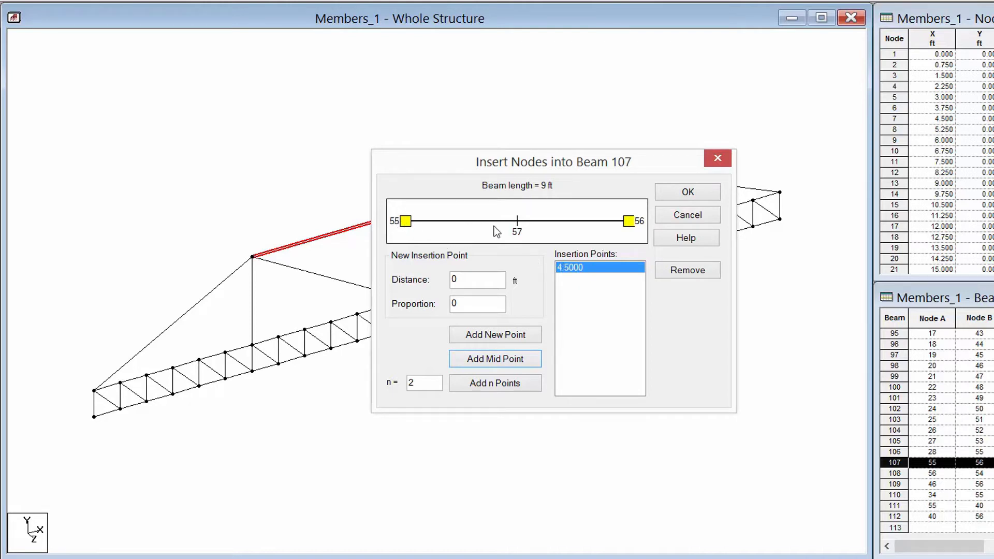
click(675, 192)
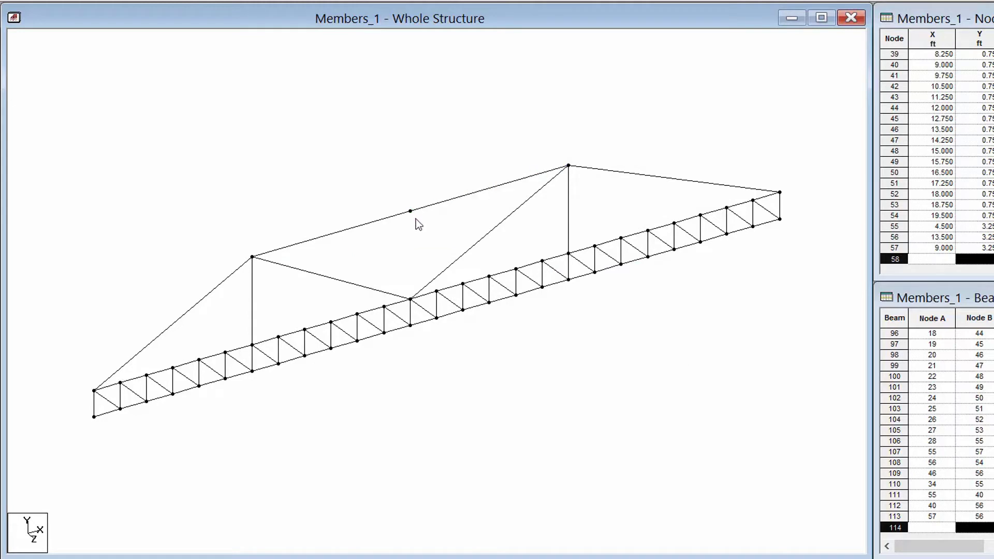
Draw vertical beam 114 from mid-chord node 57 down to truss node 40.
click(429, 206)
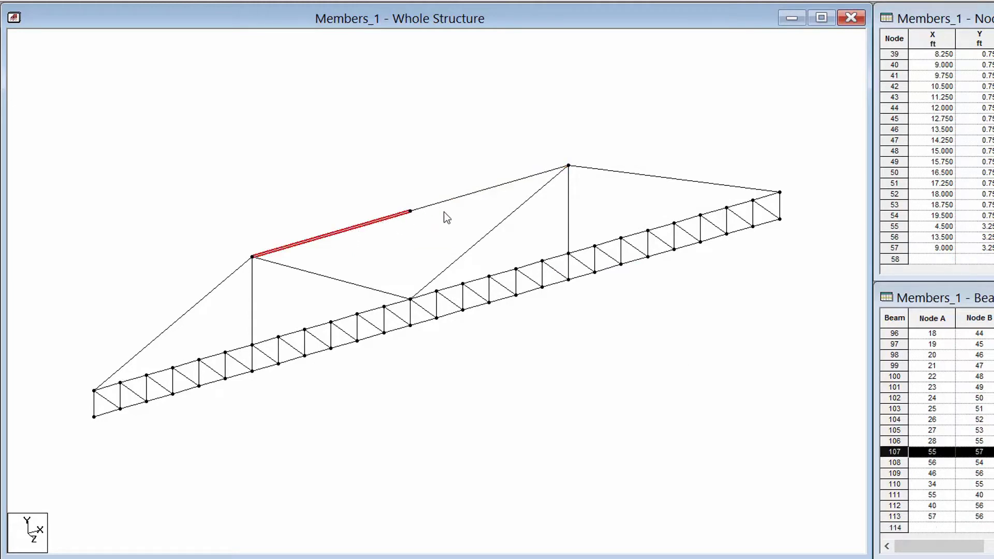
click(377, 185)
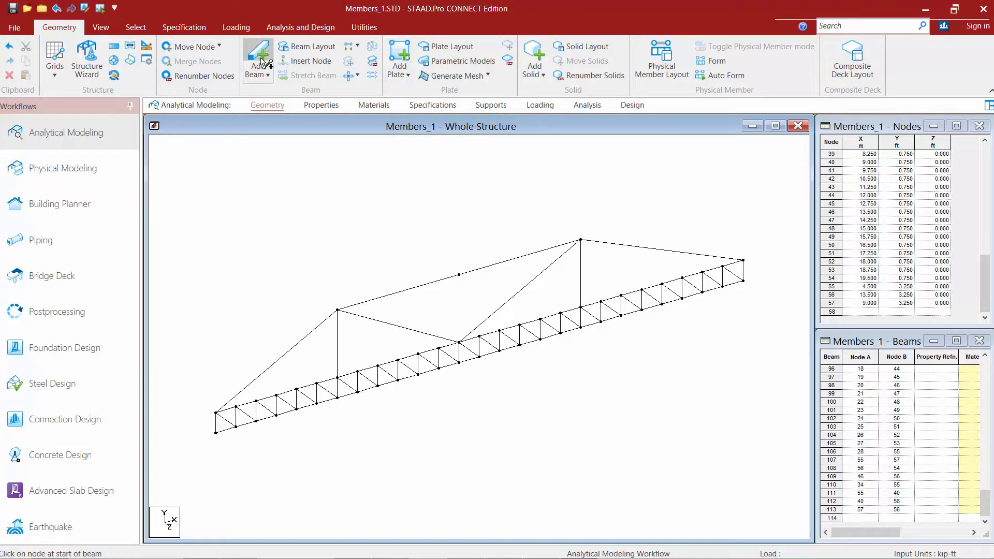
click(459, 274)
click(459, 342)
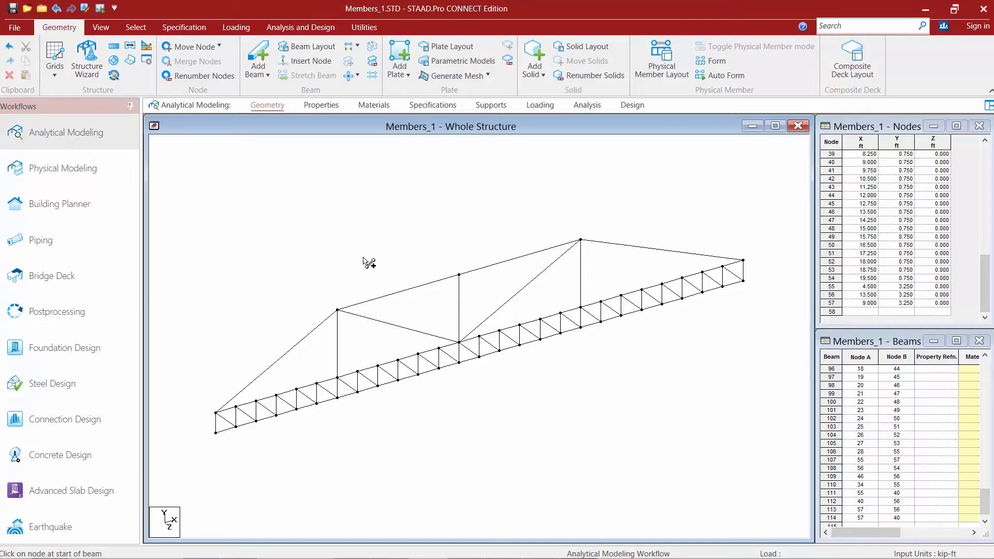
click(250, 50)
Select the whole truss and Translational Repeat it once along global Z at 4 ft spacing.
drag(786, 507, 193, 200)
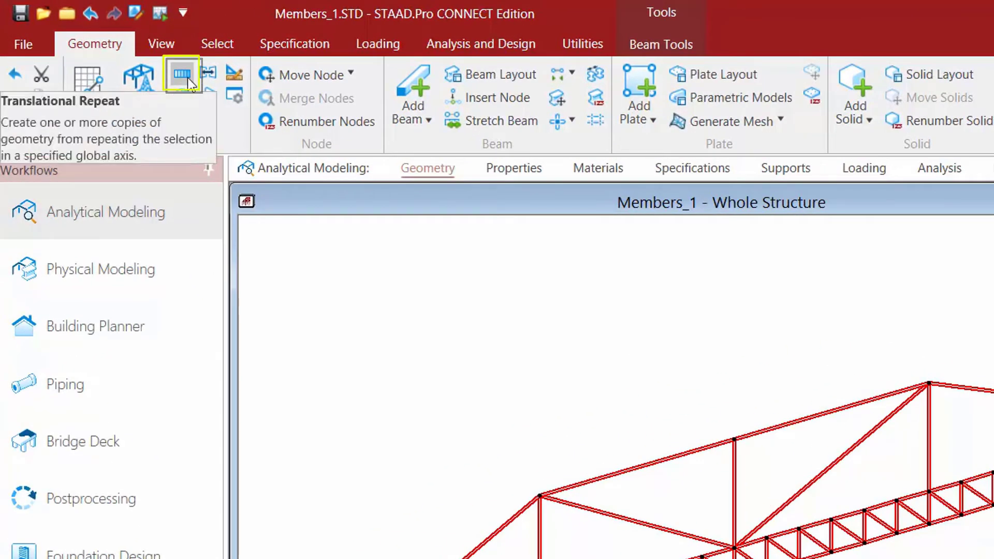
click(184, 76)
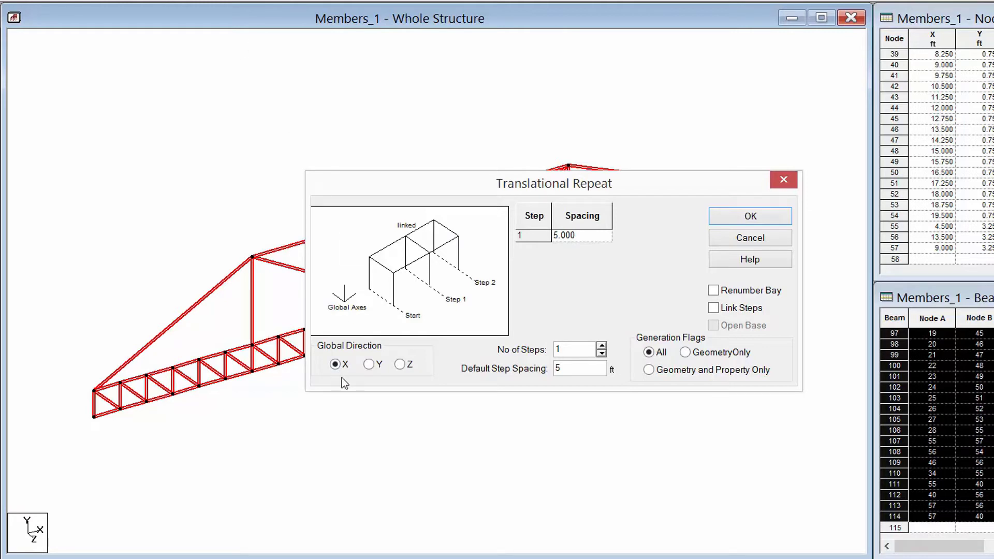
click(400, 365)
drag(562, 369, 526, 374)
text(4)
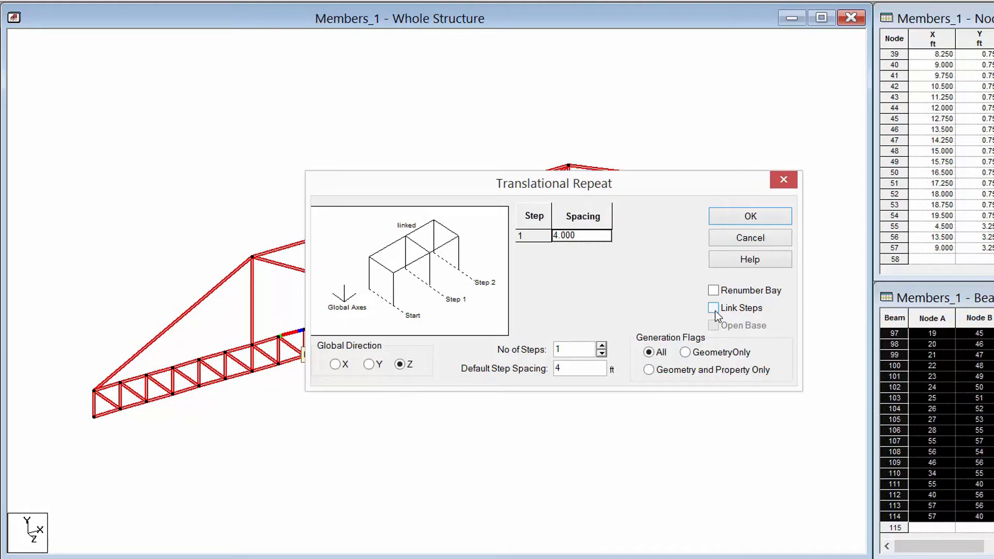
click(737, 219)
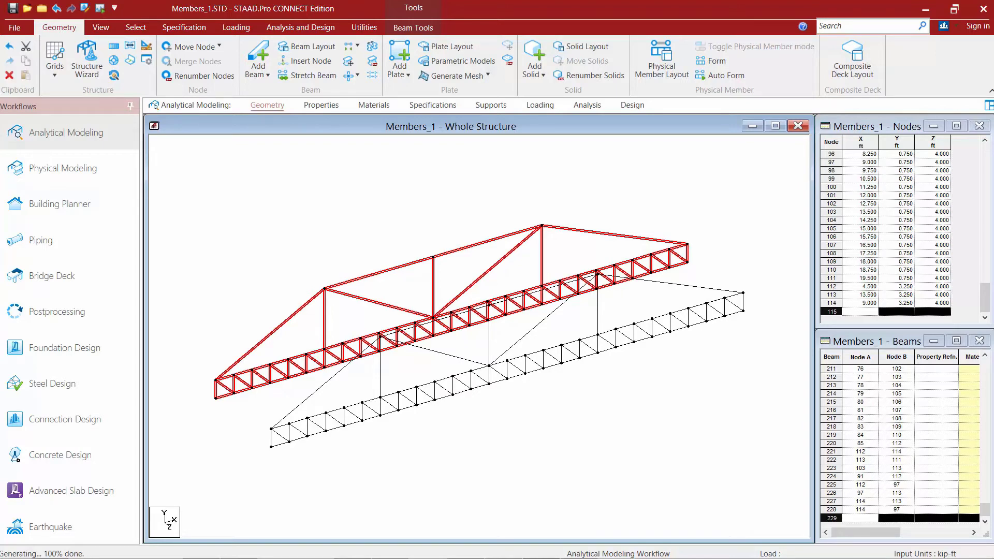
Deselect all members so both parallel trusses appear unselected.
click(337, 154)
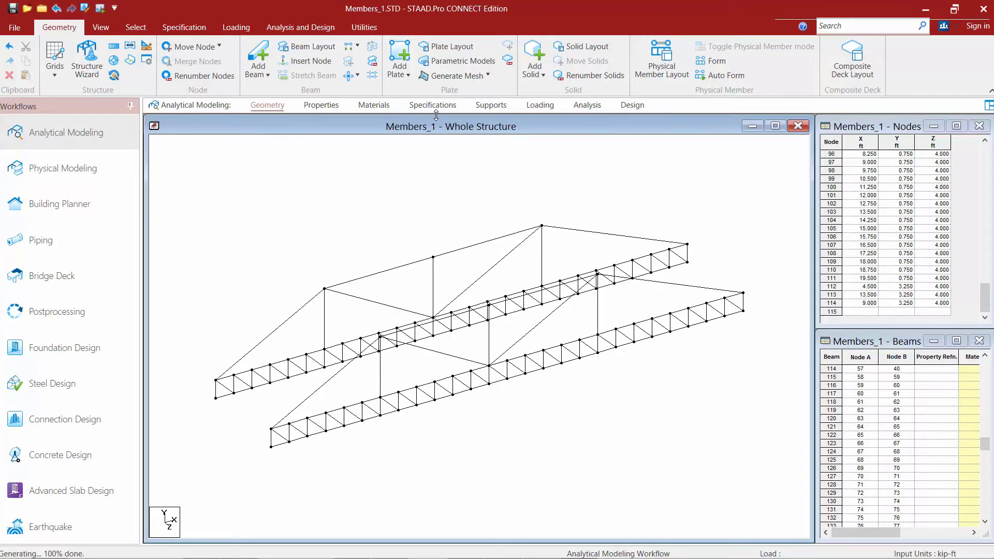
With Add Beam, draw crossing bracing between the trusses at the near end and first panel.
click(256, 56)
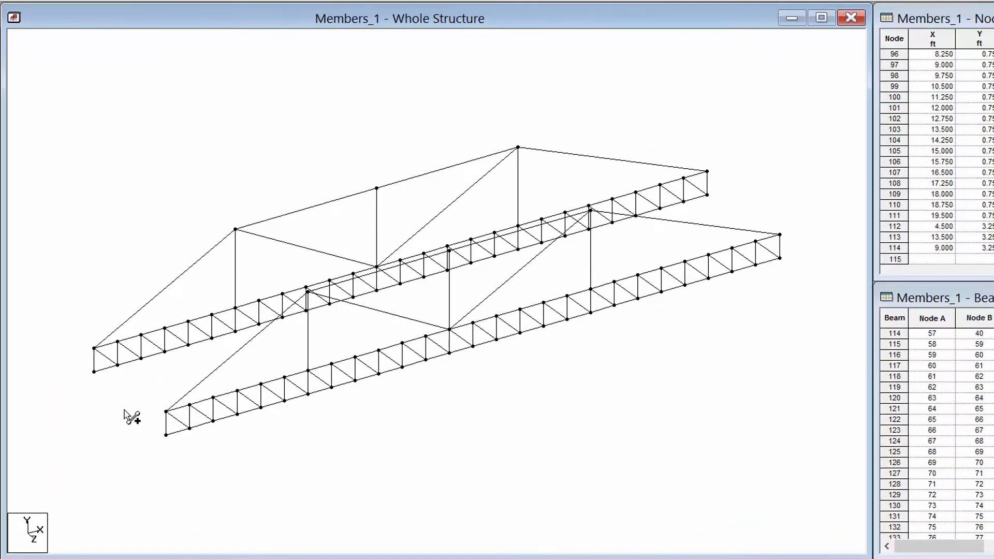
click(94, 372)
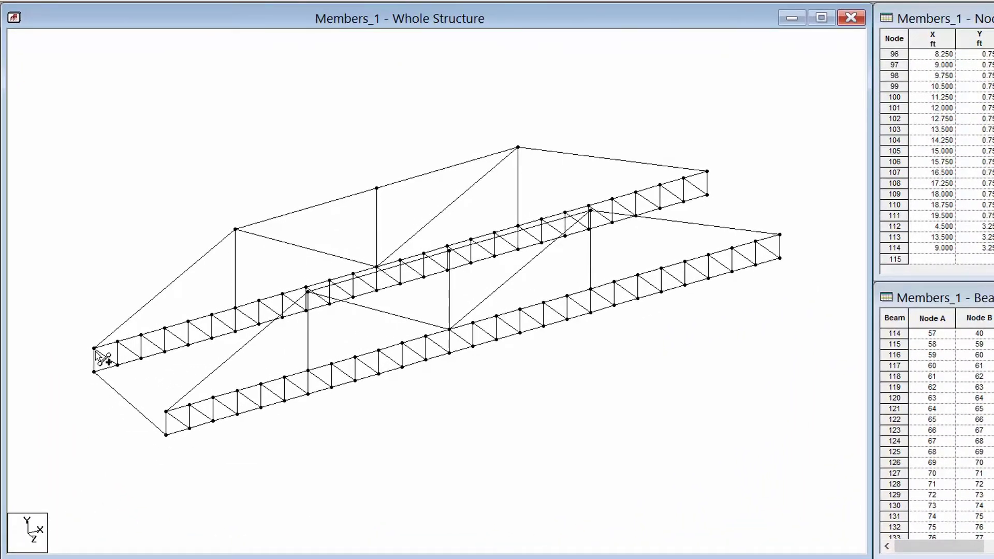
click(166, 412)
click(94, 349)
click(166, 436)
click(235, 309)
click(308, 393)
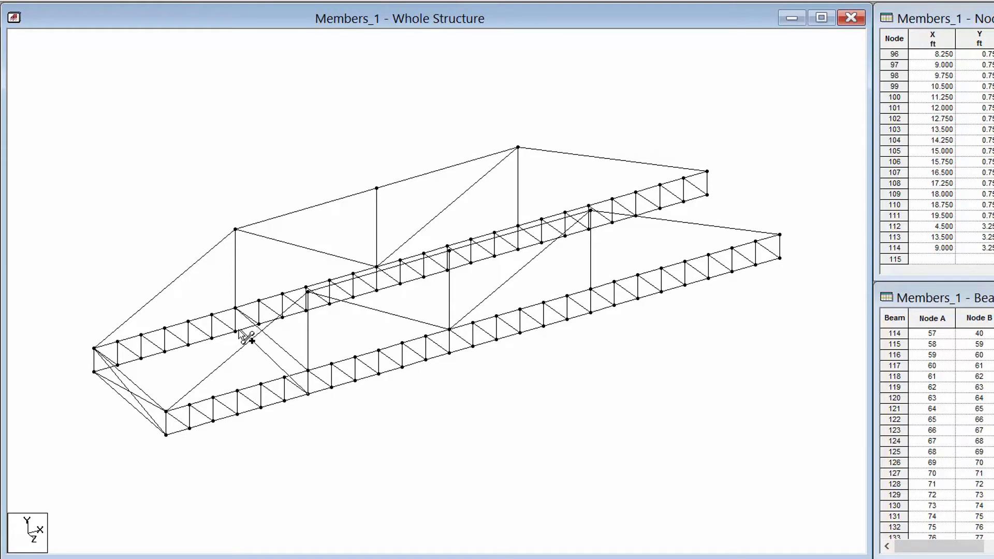
click(235, 309)
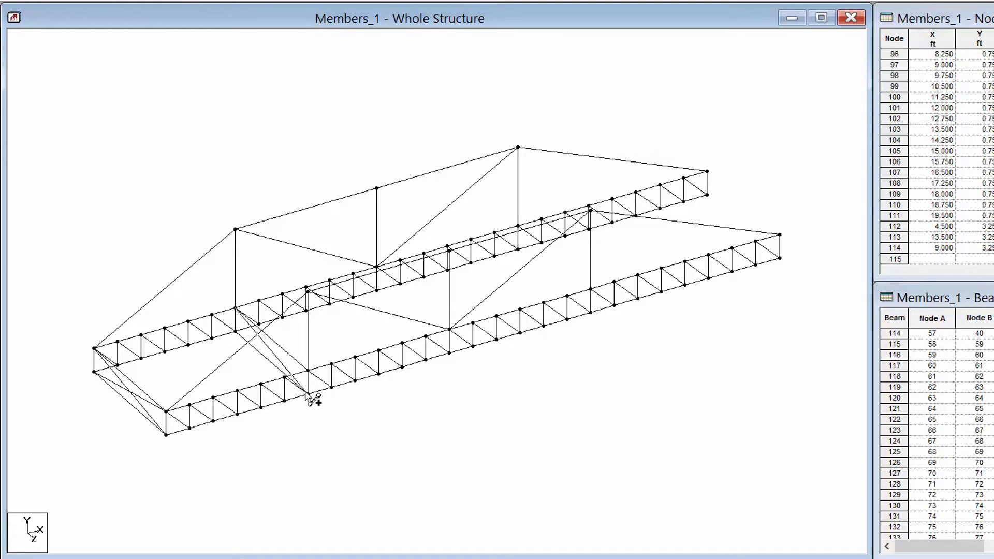
click(308, 371)
click(236, 332)
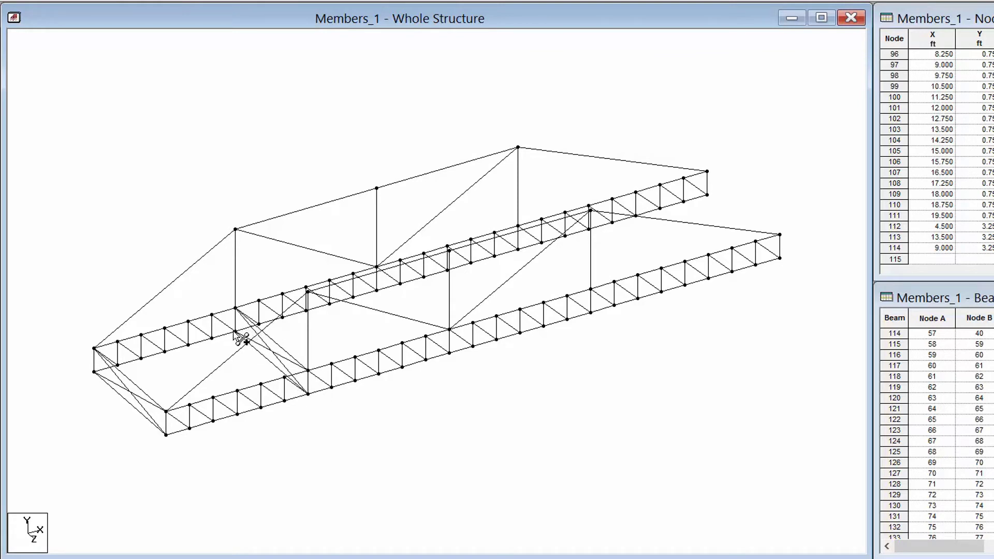
Add diagonal bracing in the middle panels, declining to add a node on the existing beam.
click(381, 292)
click(449, 352)
click(376, 268)
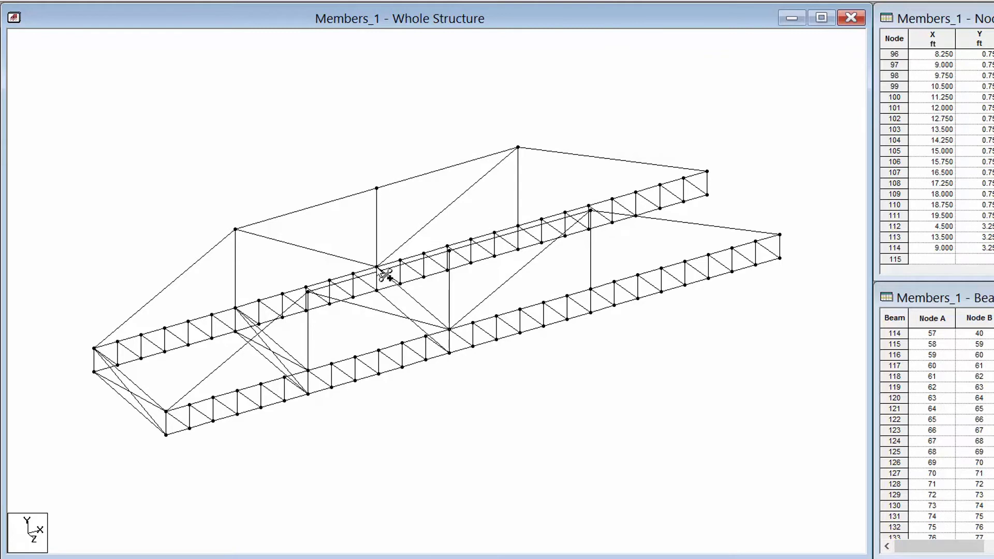
click(448, 352)
click(518, 226)
click(592, 307)
click(555, 261)
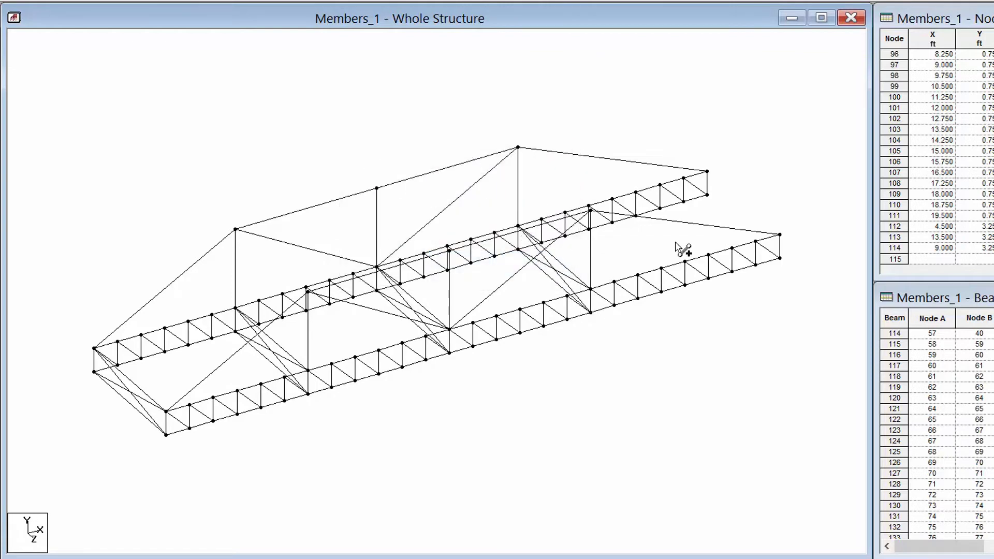
Add the crossing bracing beams at the far end of the bridge.
click(780, 235)
click(707, 195)
click(779, 235)
click(780, 258)
click(707, 171)
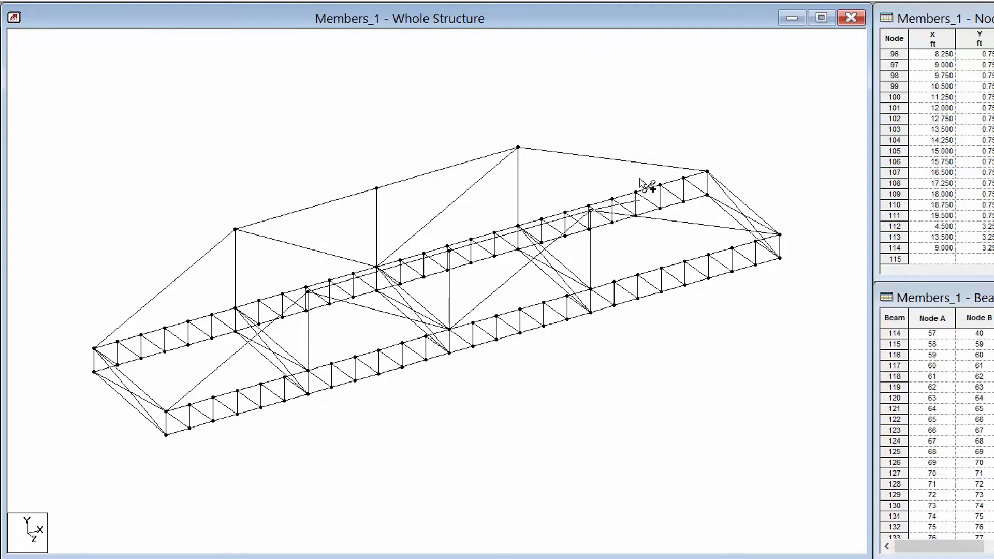
Add cross members and diagonal bracing linking the two trusses' top nodes.
click(518, 148)
click(449, 250)
click(376, 188)
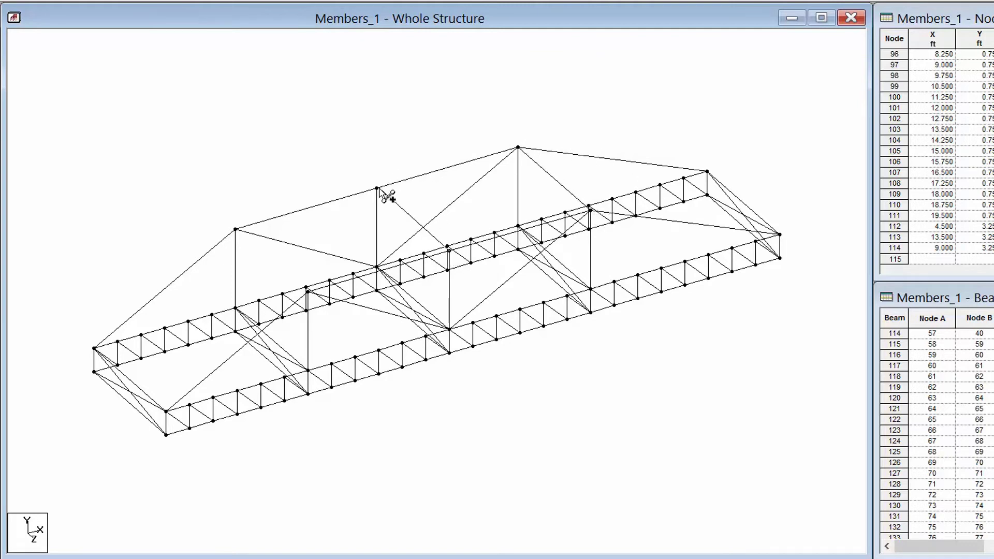
click(308, 290)
click(239, 233)
click(536, 266)
click(451, 252)
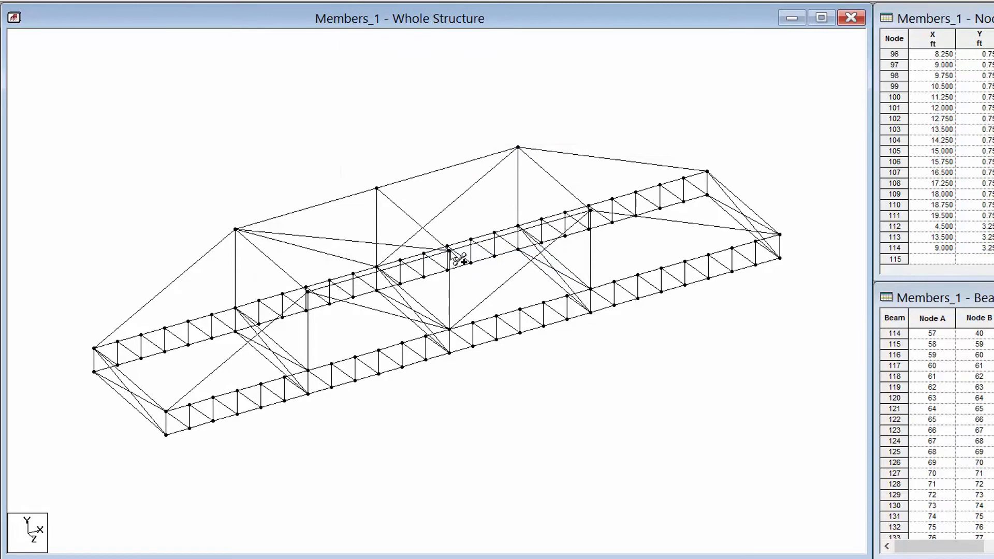
click(588, 210)
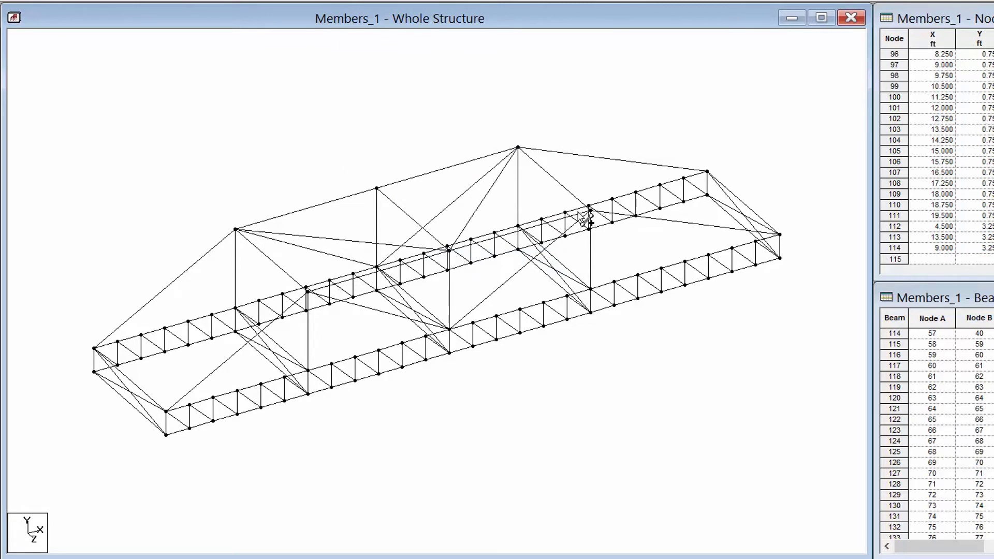
click(377, 189)
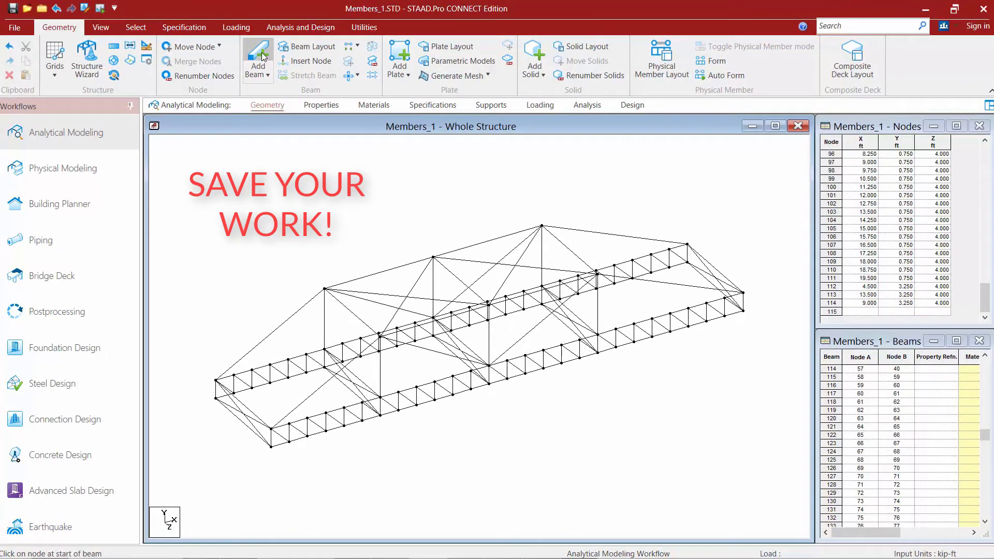
Save the Members_1 model, confirming Save in the structure-modified warning.
click(13, 8)
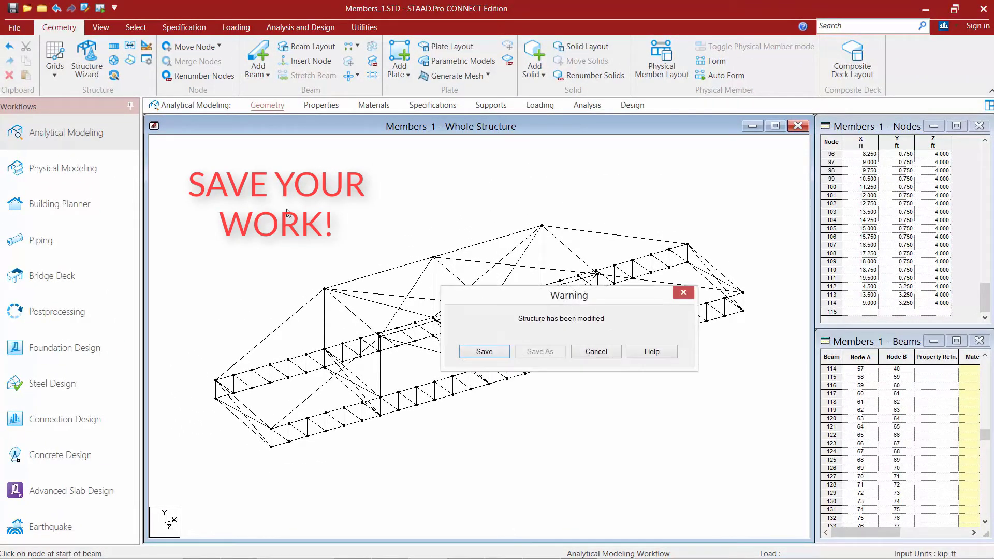
click(482, 352)
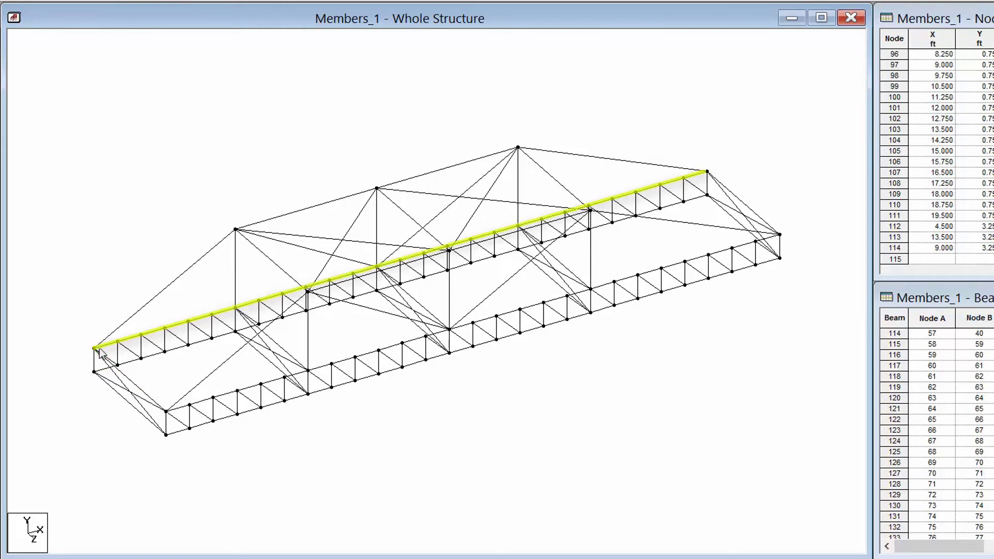
Select every beam along the rear truss's top chord, including the diagonal rising to the top node.
mouse_move(106, 353)
mouse_down()
mouse_move(402, 265)
mouse_move(335, 274)
mouse_move(351, 261)
mouse_move(400, 265)
mouse_move(426, 245)
mouse_move(467, 278)
mouse_move(456, 251)
mouse_move(432, 255)
mouse_move(460, 244)
mouse_move(402, 266)
mouse_move(418, 273)
mouse_move(499, 228)
mouse_move(574, 217)
mouse_move(553, 226)
mouse_move(541, 205)
mouse_move(479, 194)
mouse_up()
click(462, 248)
scroll(673, 210, up, 6)
middle_drag(731, 147, 458, 269)
mouse_move(431, 283)
mouse_down()
mouse_move(417, 271)
mouse_move(466, 247)
mouse_move(613, 214)
mouse_move(626, 160)
mouse_up()
scroll(626, 160, down, 5)
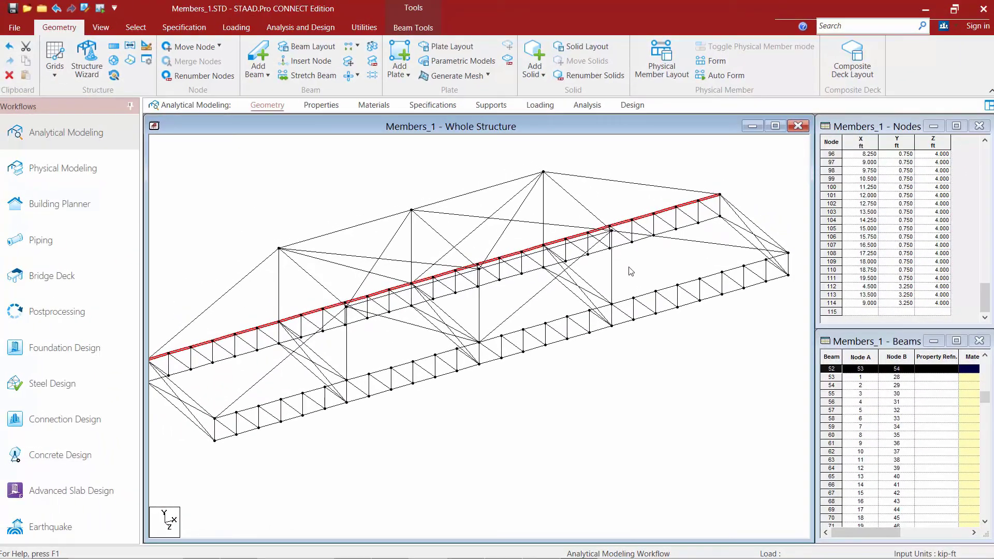
middle_drag(629, 254, 643, 265)
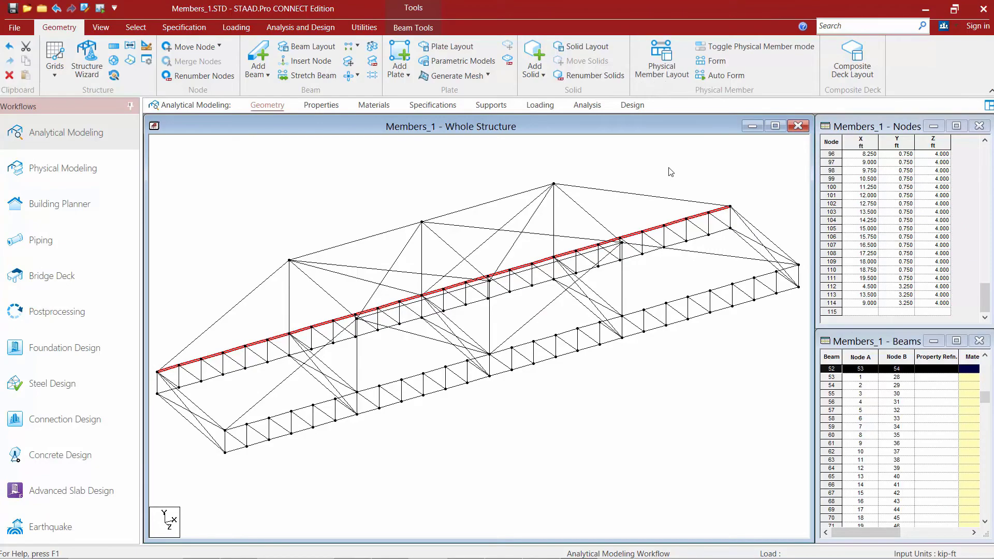
Show the Physical Member table listing M1, built from beams 27–52 running from node 28 to 54.
click(661, 66)
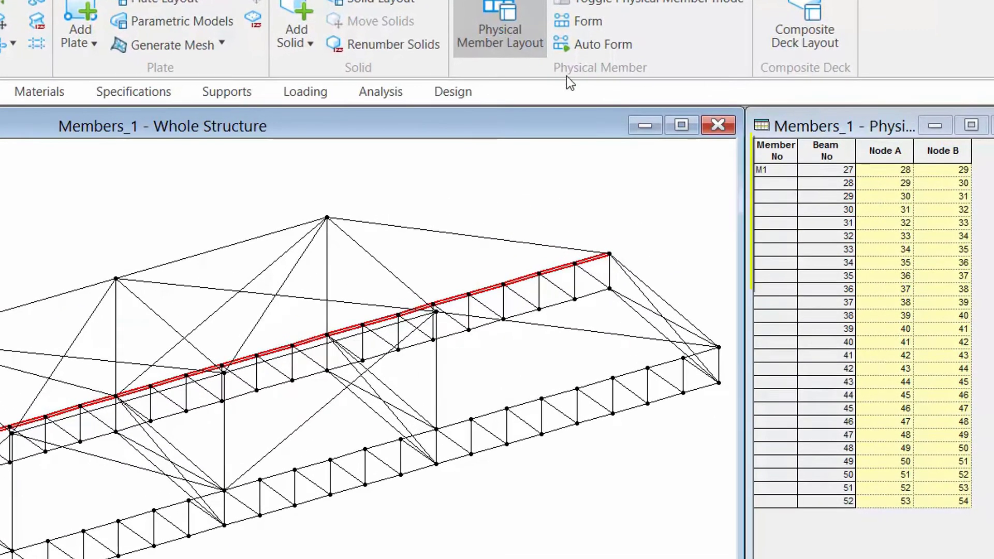
drag(788, 171, 783, 503)
click(834, 169)
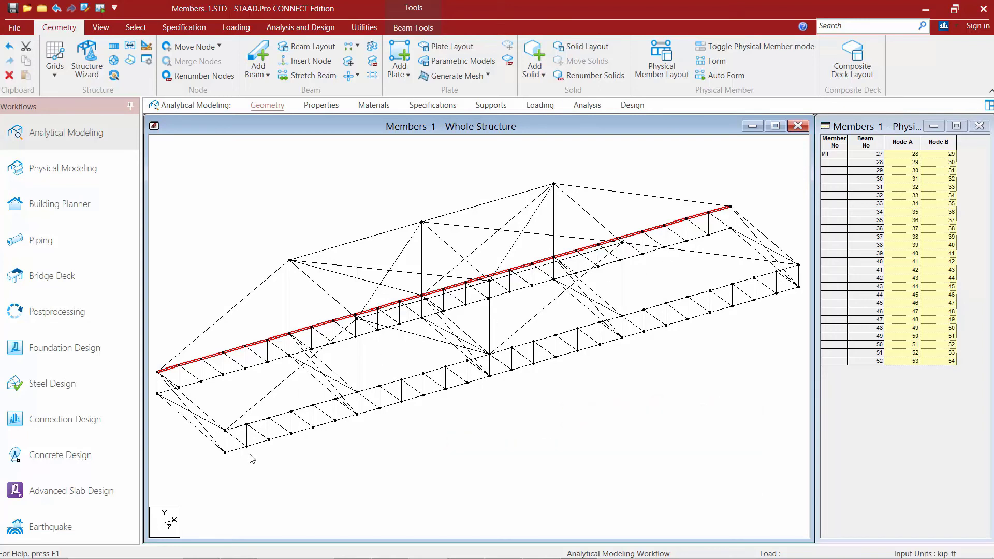
Select every front-truss top-chord beam, starting at beam 141, and form them into physical member M2.
click(300, 488)
click(238, 426)
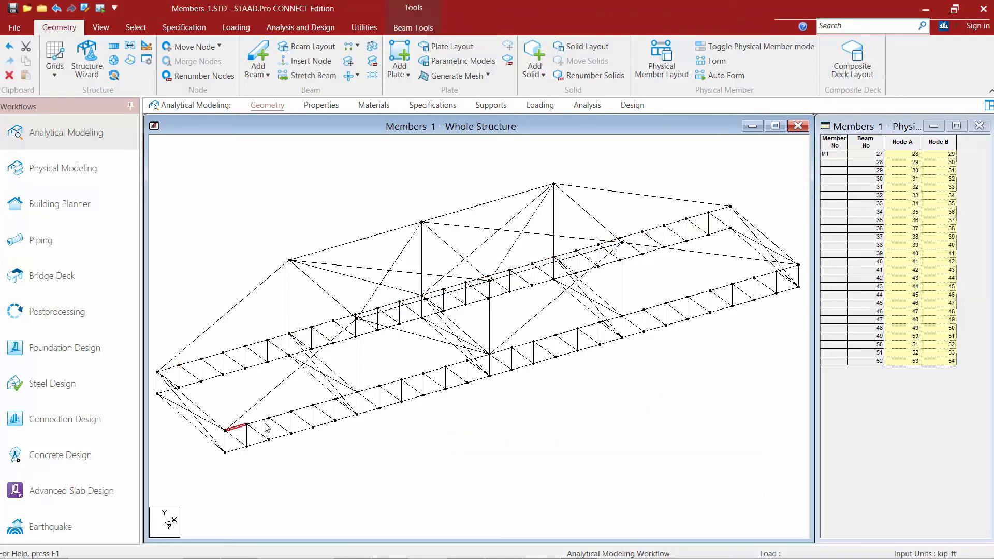
ctrl+click(262, 421)
ctrl+click(305, 408)
ctrl+click(325, 402)
ctrl+click(349, 396)
ctrl+click(370, 389)
ctrl+click(391, 383)
ctrl+click(413, 376)
ctrl+click(435, 369)
ctrl+click(478, 357)
ctrl+click(500, 351)
ctrl+click(523, 345)
ctrl+click(544, 339)
ctrl+click(567, 332)
ctrl+click(589, 325)
ctrl+click(618, 317)
ctrl+click(640, 311)
ctrl+click(660, 305)
ctrl+click(682, 299)
ctrl+click(704, 293)
ctrl+click(725, 286)
ctrl+click(746, 280)
ctrl+click(765, 276)
ctrl+click(788, 269)
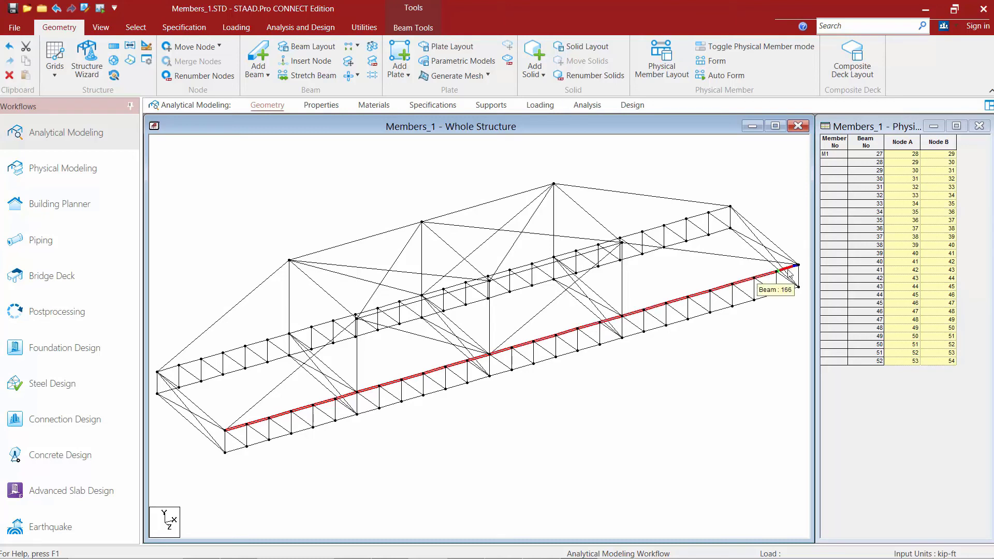
click(714, 62)
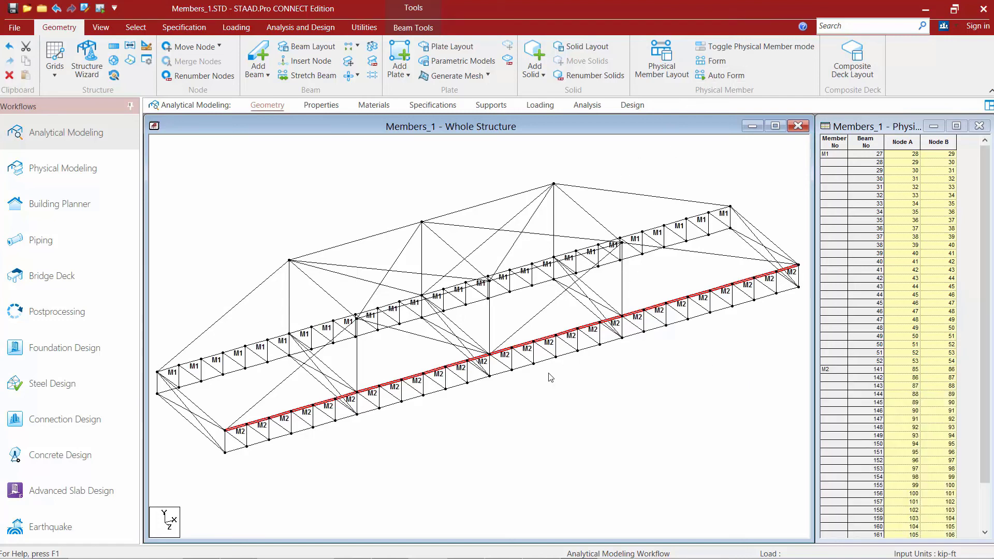
click(536, 398)
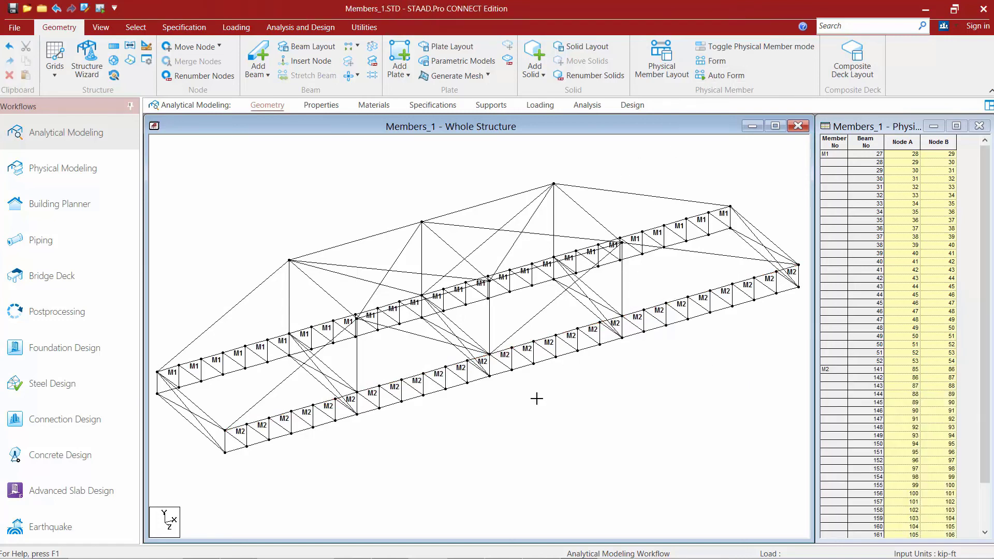